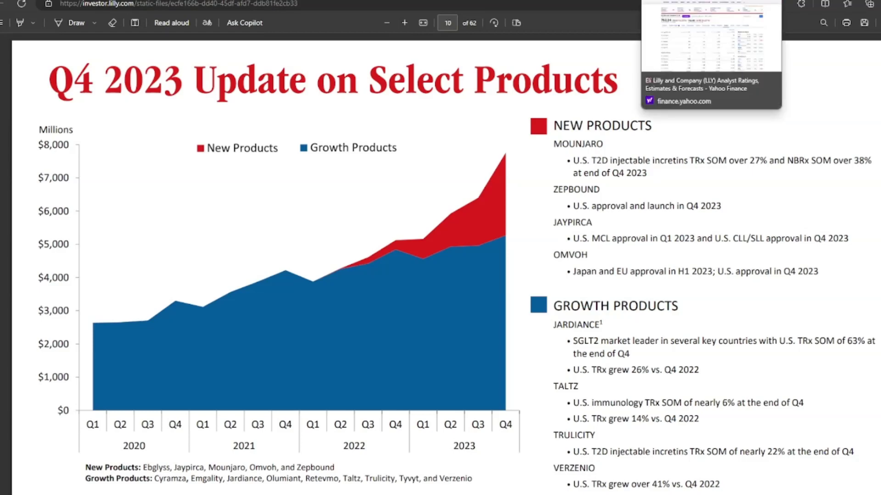
Switch to the Yahoo Finance analysis page for Eli Lilly (LLY) and examine the average earnings estimates for 2024 and 2025.
click(677, 0)
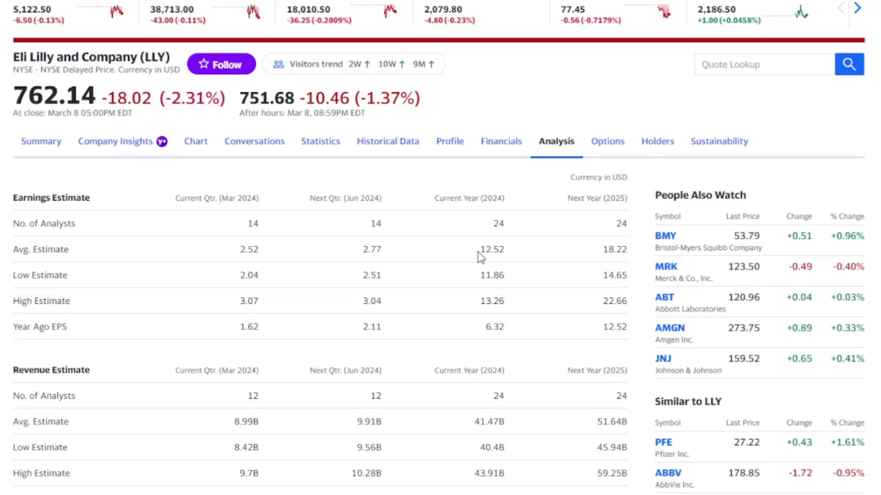
drag(477, 251, 509, 253)
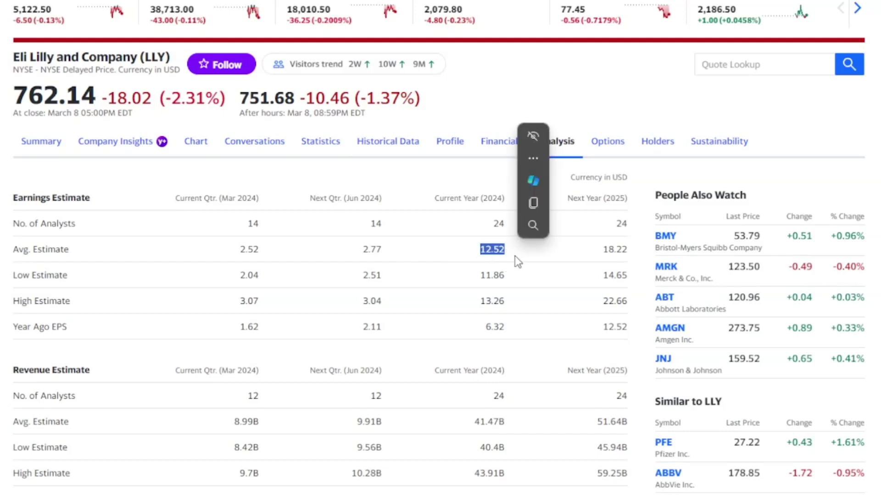
click(512, 259)
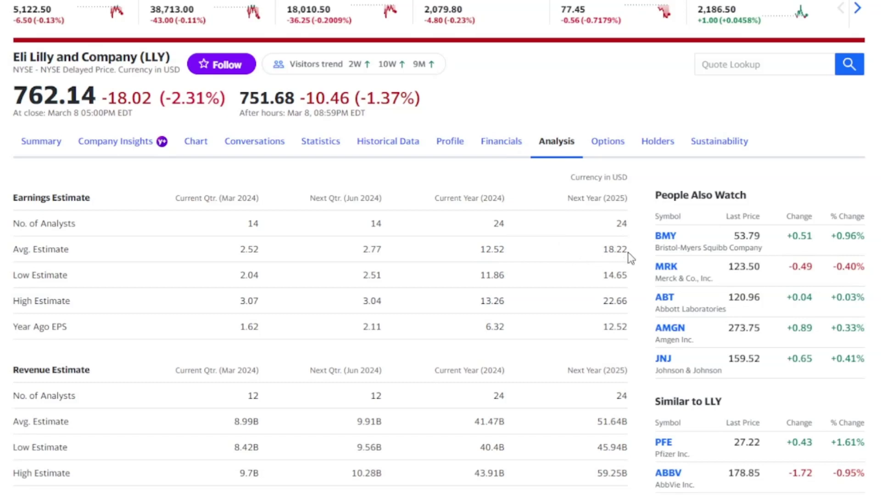
scroll(478, 298, down, 2)
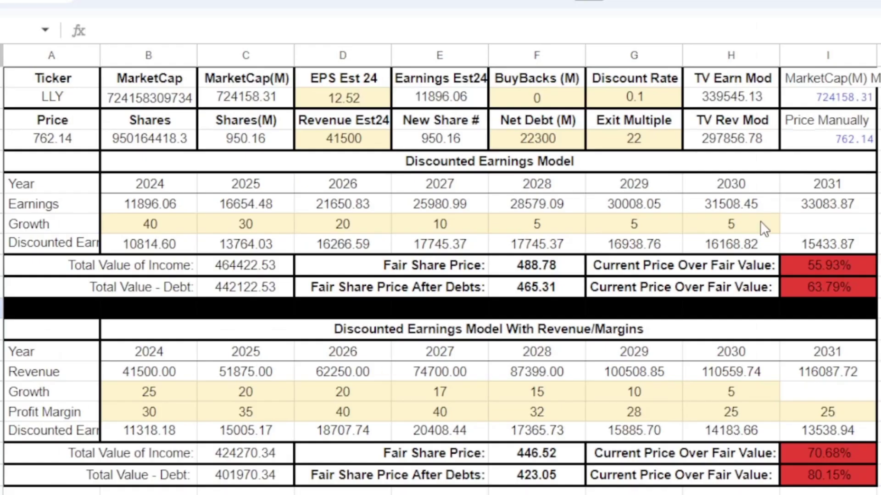
In the LLY valuation spreadsheet, check the 2024 EPS and revenue estimates and set BuyBacks (M) to 1000.
click(365, 100)
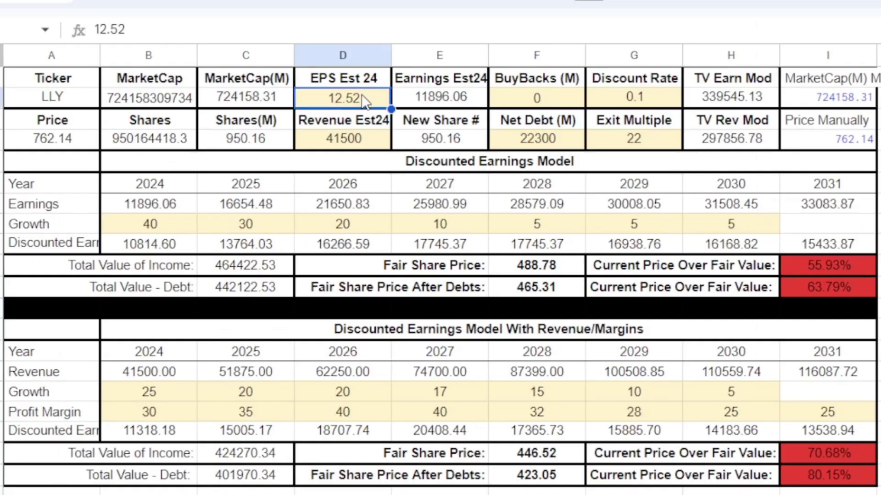
click(365, 144)
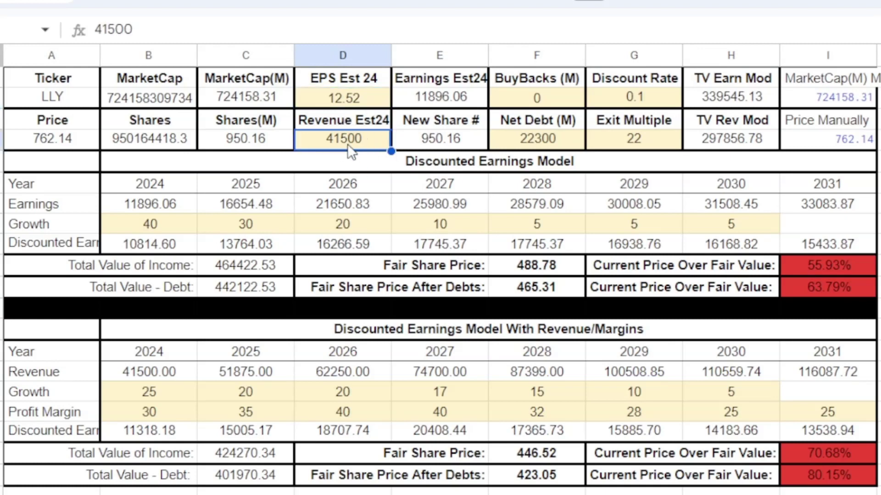
click(565, 98)
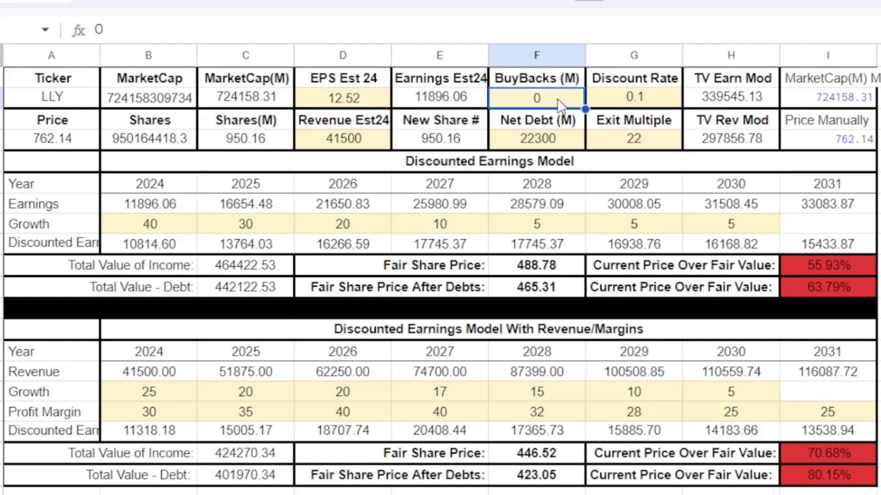
double_click(558, 99)
key(BackSpace)
text(1000)
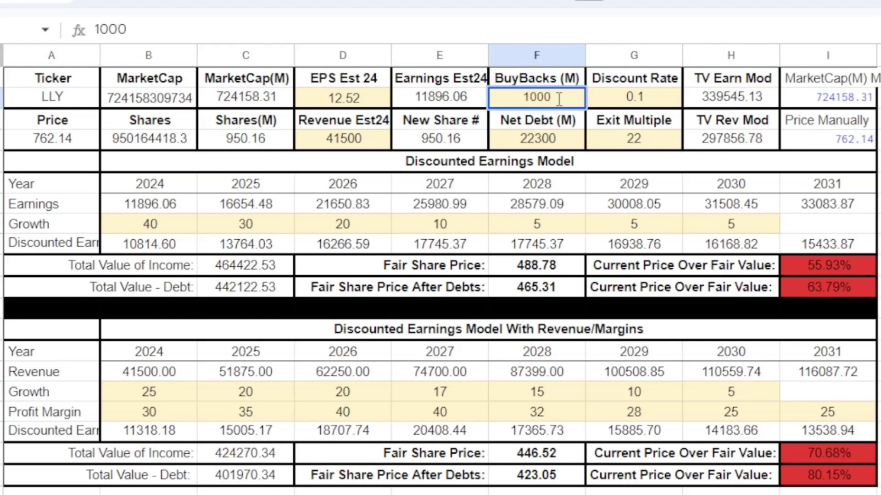
key(Return)
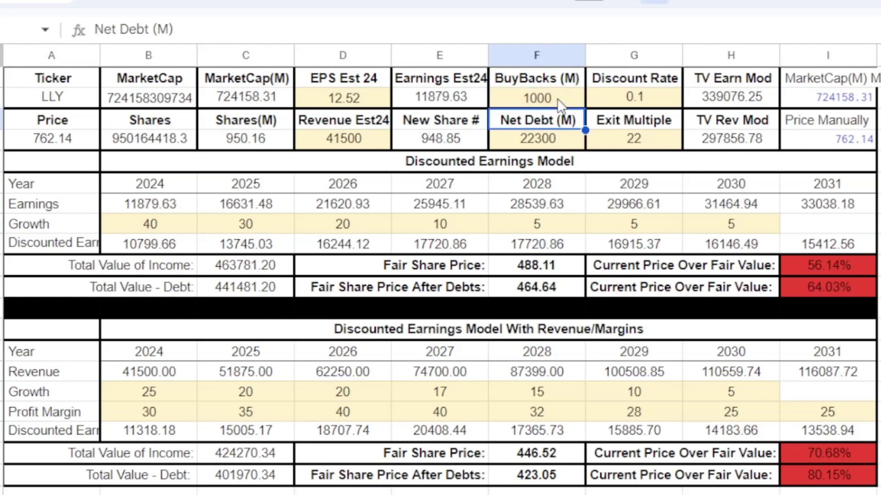
Examine the net debt, the exit multiple and the yearly growth assumptions for 2024 to 2030 in the Discounted Earnings Model.
click(527, 138)
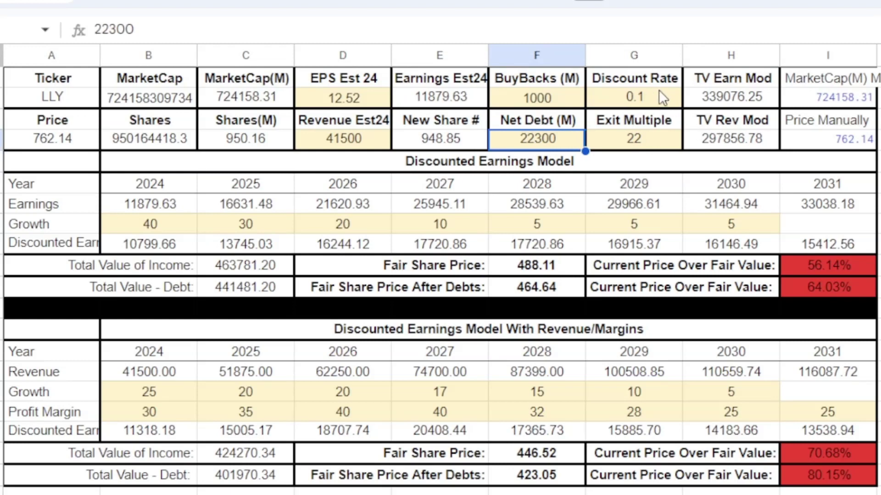
click(650, 145)
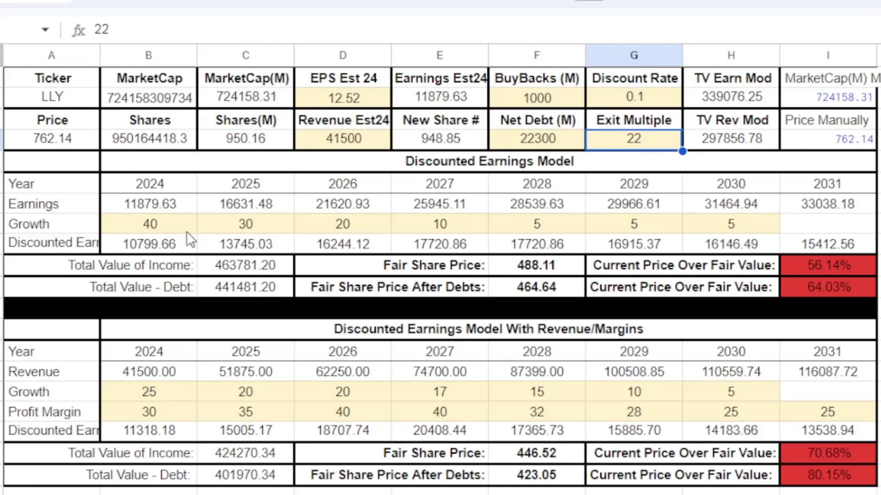
click(159, 225)
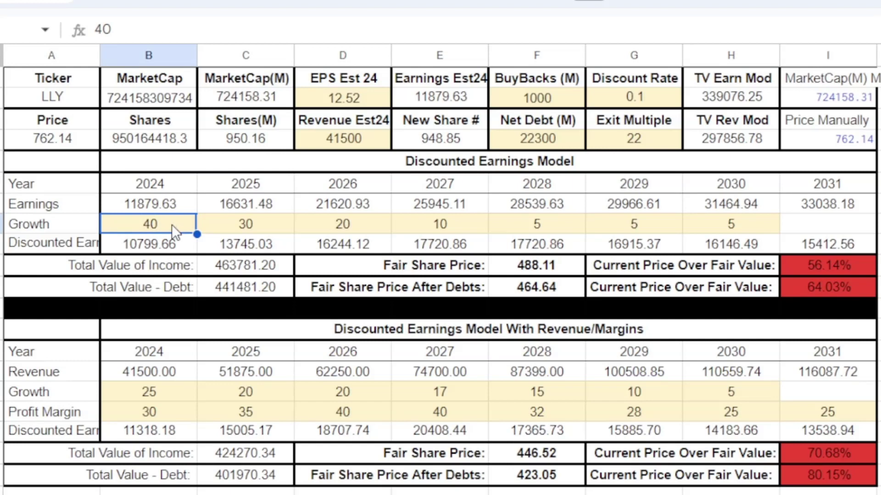
drag(172, 225, 303, 224)
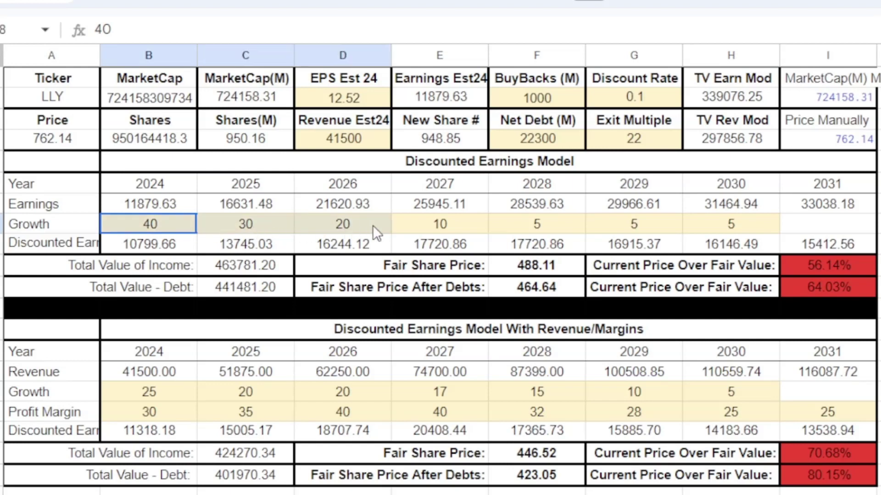
drag(373, 226, 633, 226)
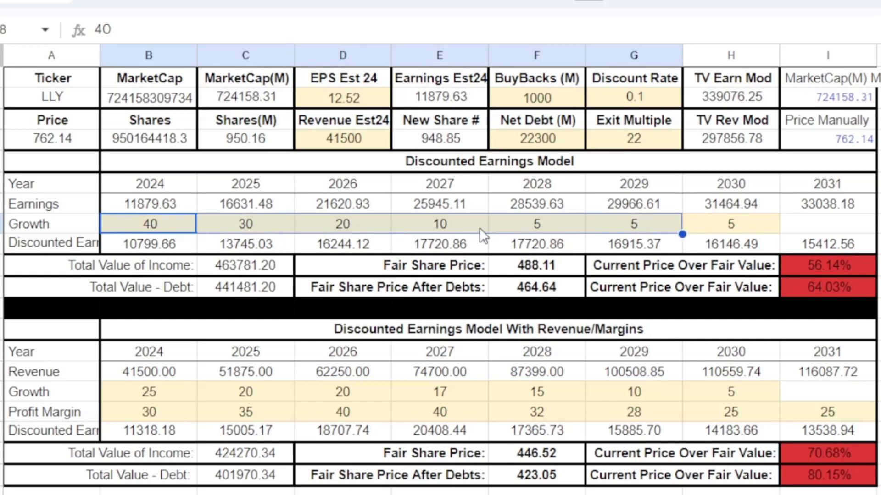
click(275, 222)
drag(171, 218, 233, 219)
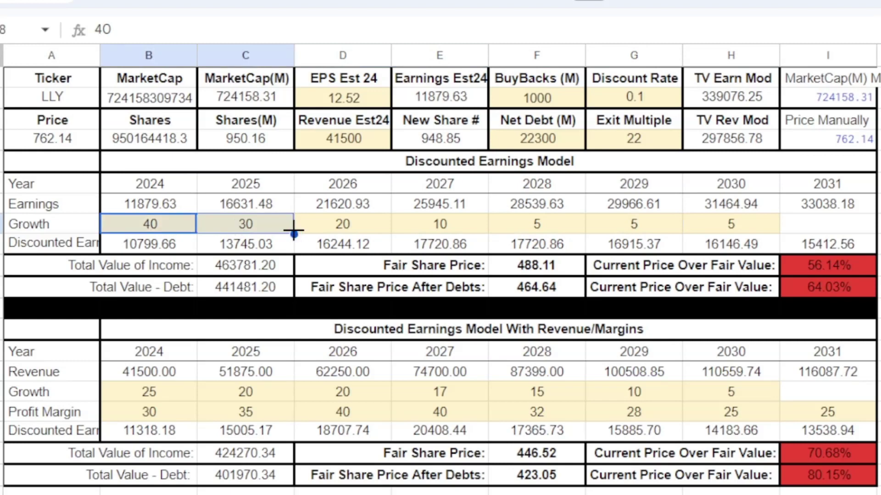
click(327, 223)
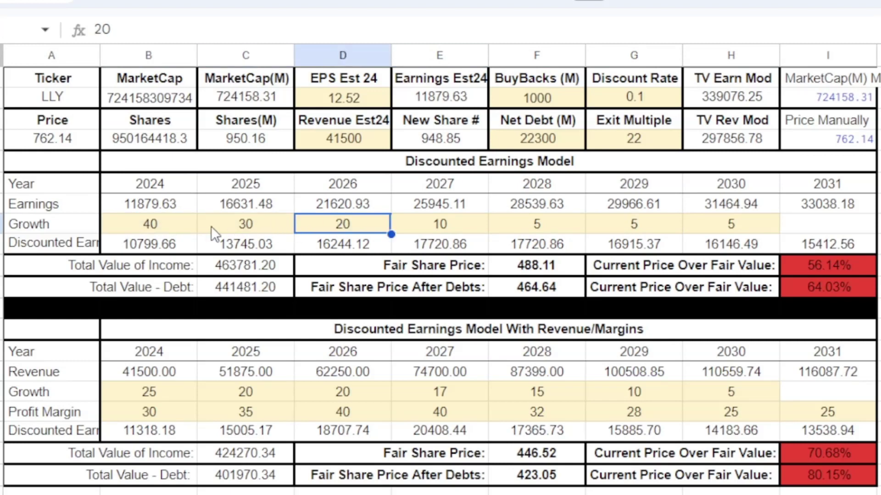
drag(192, 226, 732, 230)
click(415, 227)
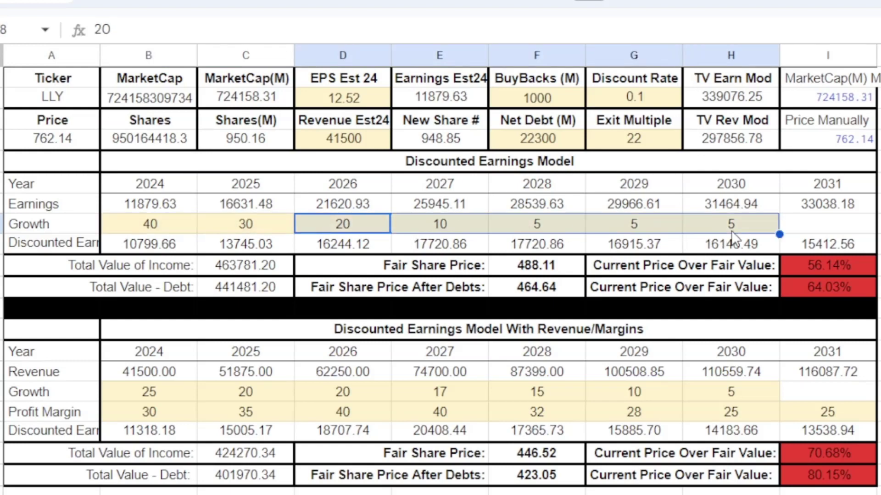
click(806, 223)
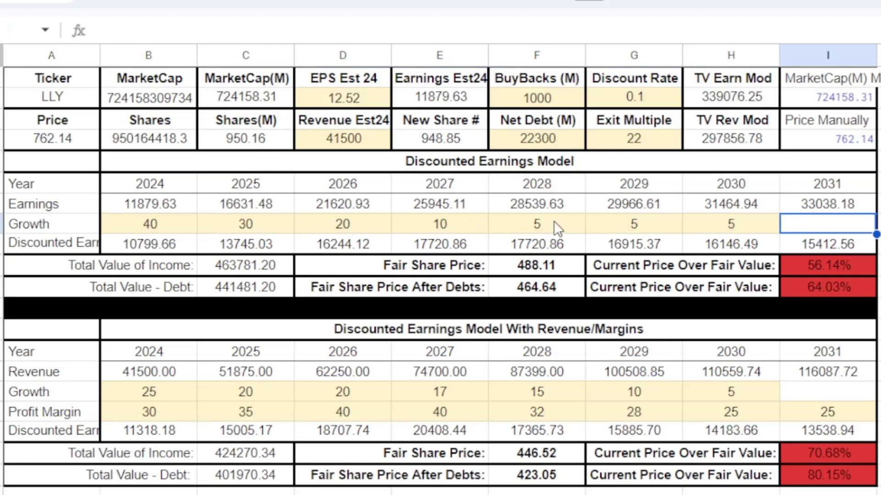
drag(588, 225, 703, 221)
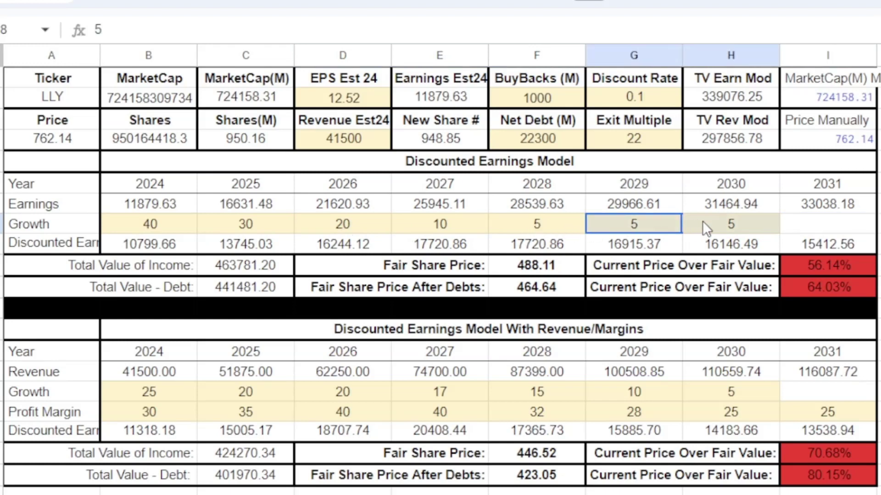
click(807, 224)
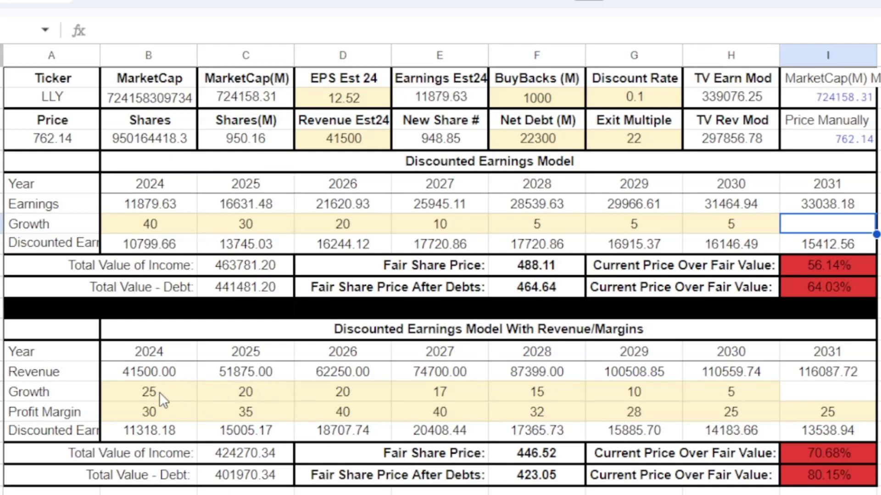
Examine the yearly revenue growth and profit margin assumptions in the Discounted Earnings Model With Revenue/Margins.
drag(171, 392, 729, 397)
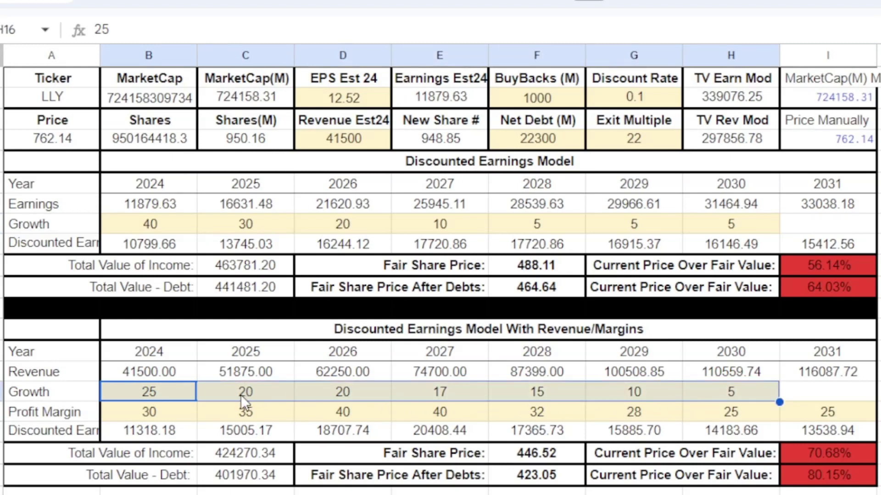
click(175, 397)
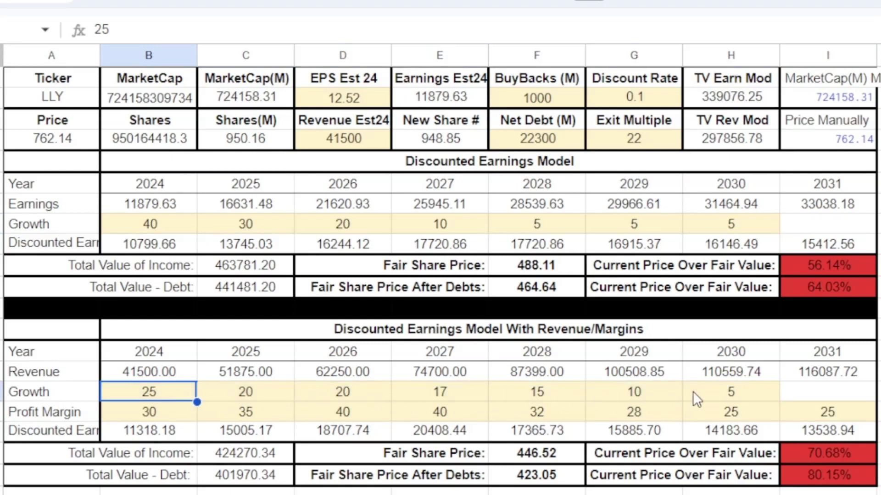
drag(529, 395, 803, 394)
click(805, 394)
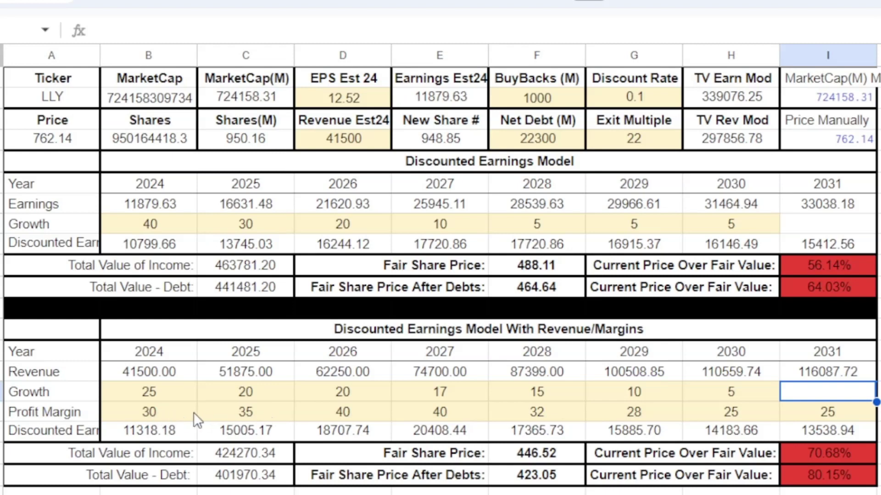
drag(194, 411, 380, 410)
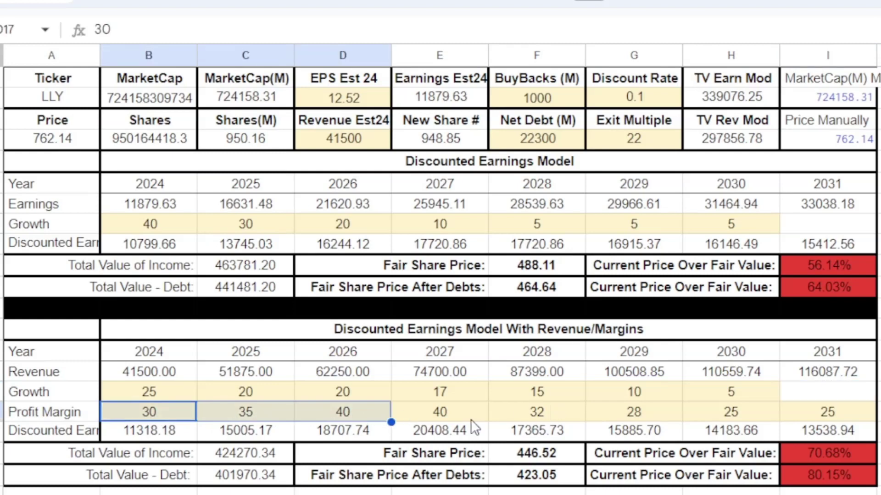
click(485, 411)
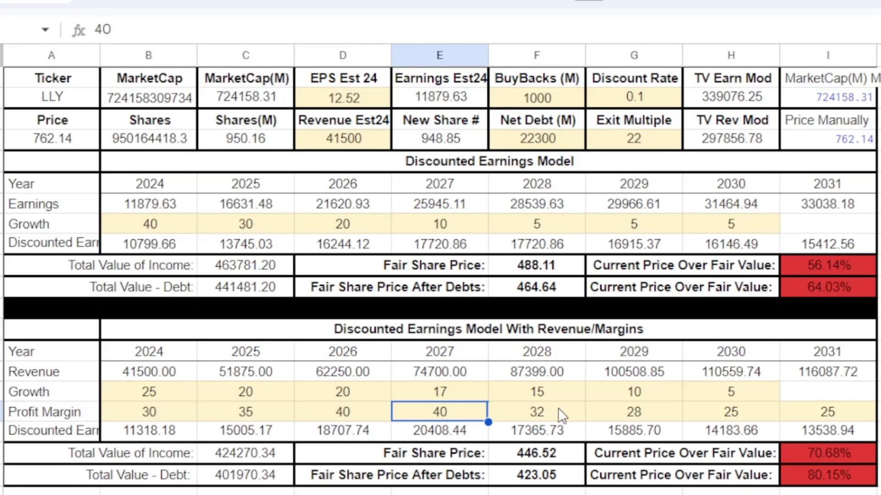
drag(473, 415, 809, 407)
click(836, 387)
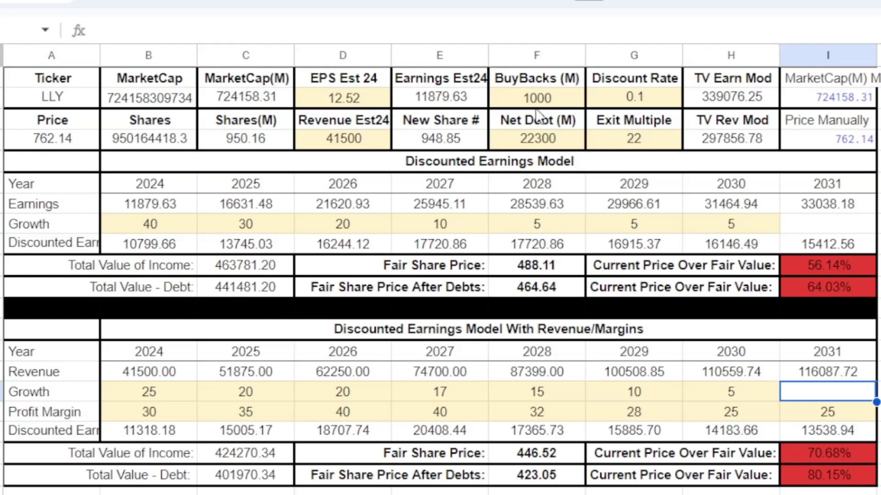
Set the Discount Rate to 0.06 to test its effect on the fair share prices.
double_click(655, 97)
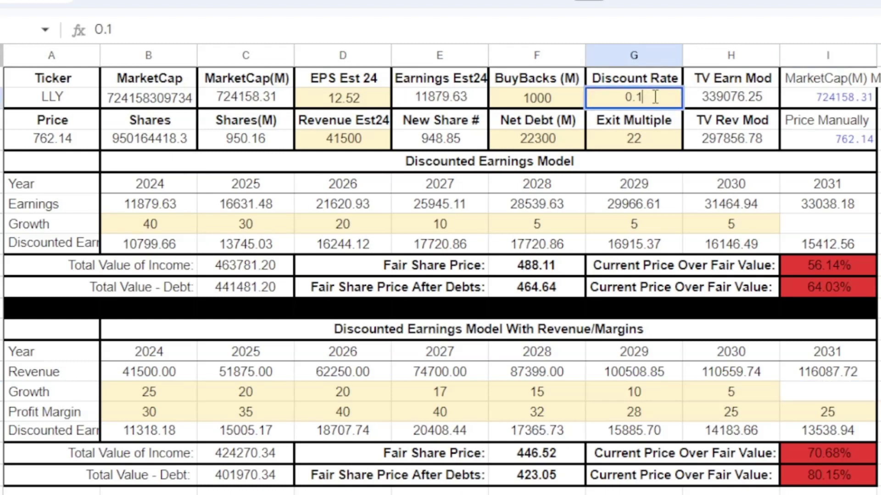
key(BackSpace)
text(6)
key(BackSpace)
text(06)
key(Return)
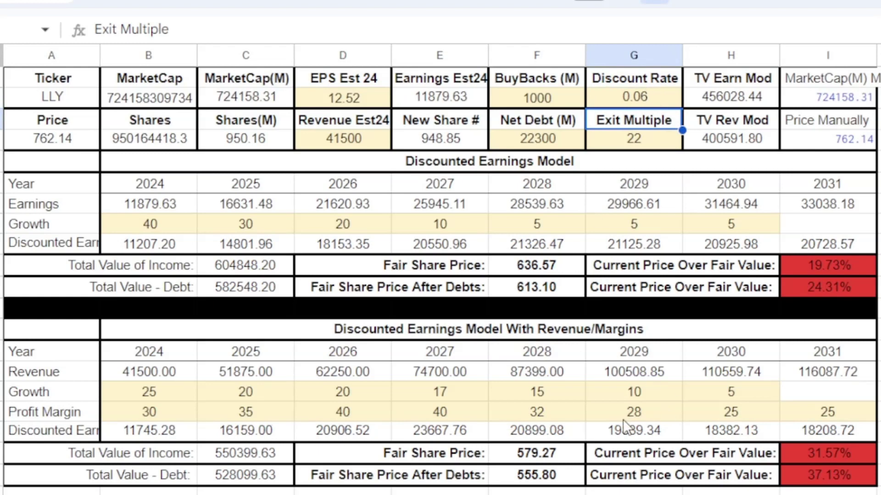
Lower the Discount Rate to 0.04.
click(652, 101)
double_click(654, 98)
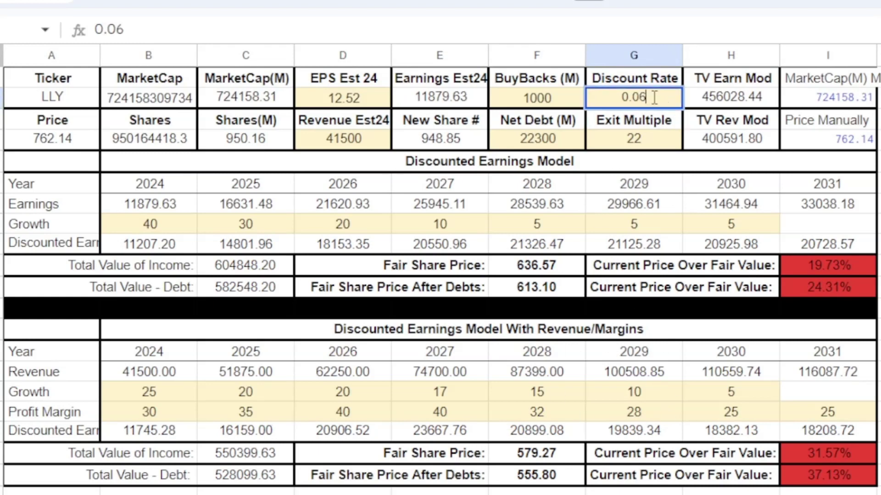
key(BackSpace)
text(4)
key(Return)
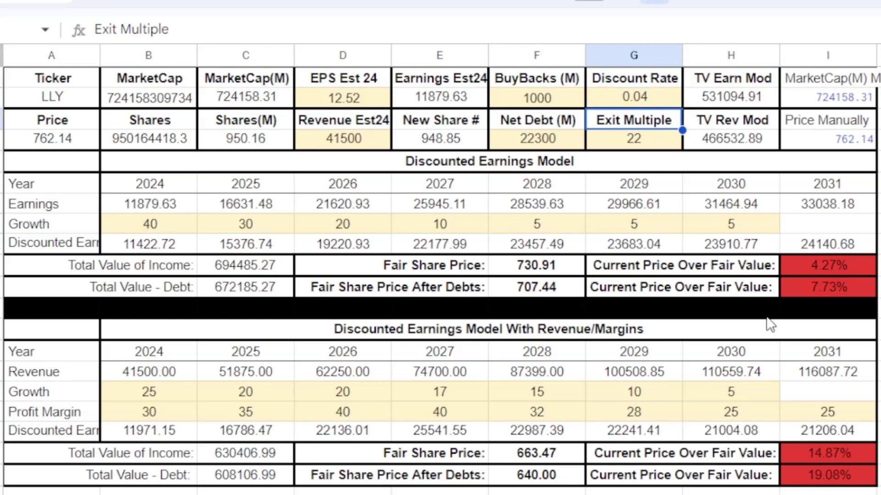
Lower the Discount Rate to 0.03 and compare the current price with fair value in both models.
click(668, 102)
double_click(666, 98)
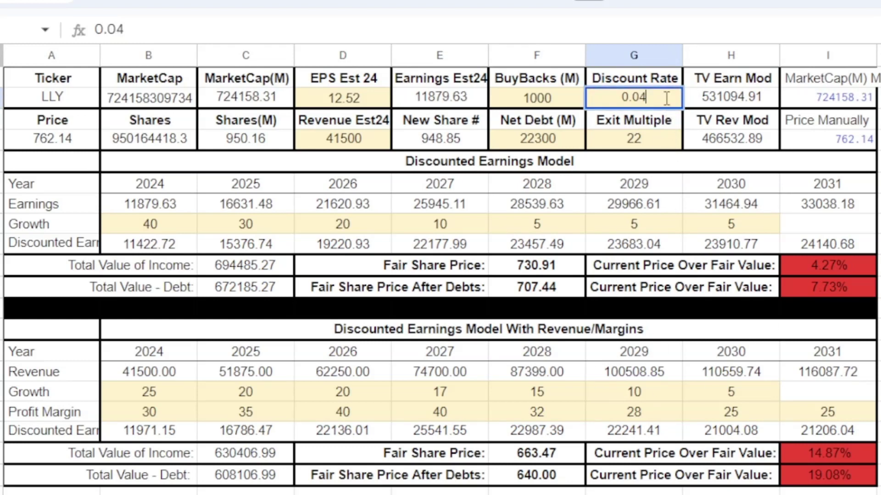
key(BackSpace)
text(3)
key(Return)
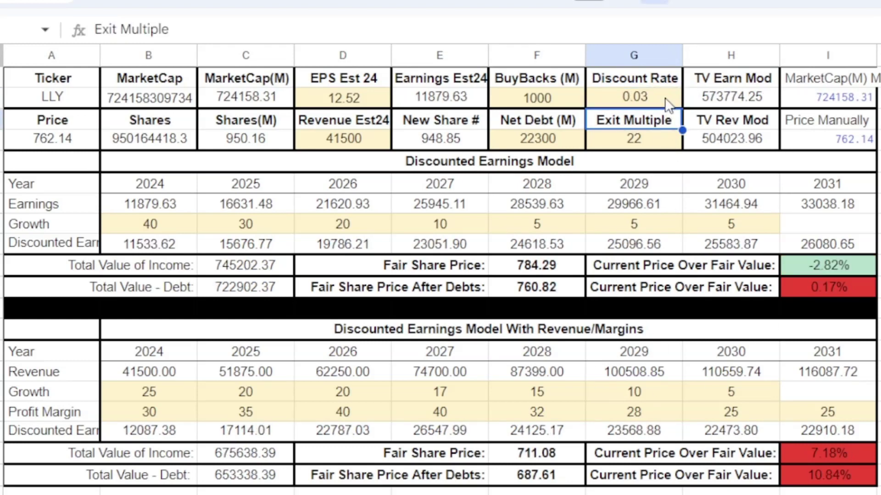
Review the earnings growth assumptions and the fair value results across both discounted earnings models.
click(612, 333)
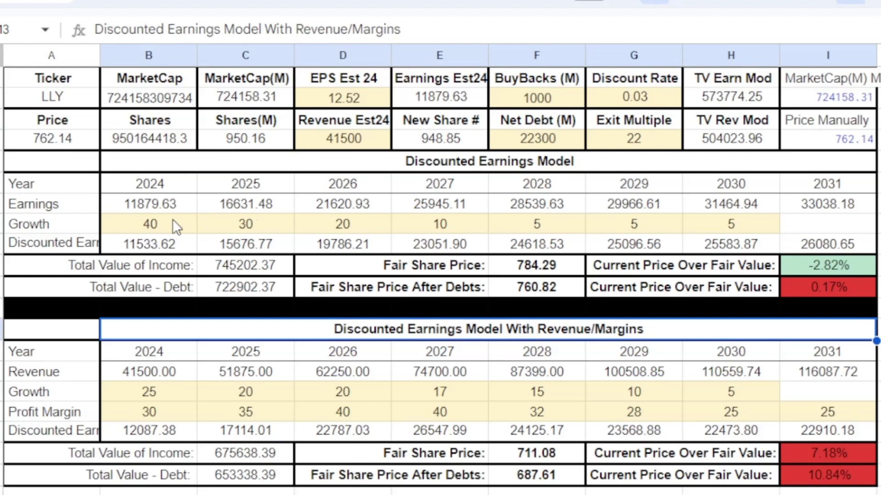
drag(172, 221, 757, 223)
click(815, 225)
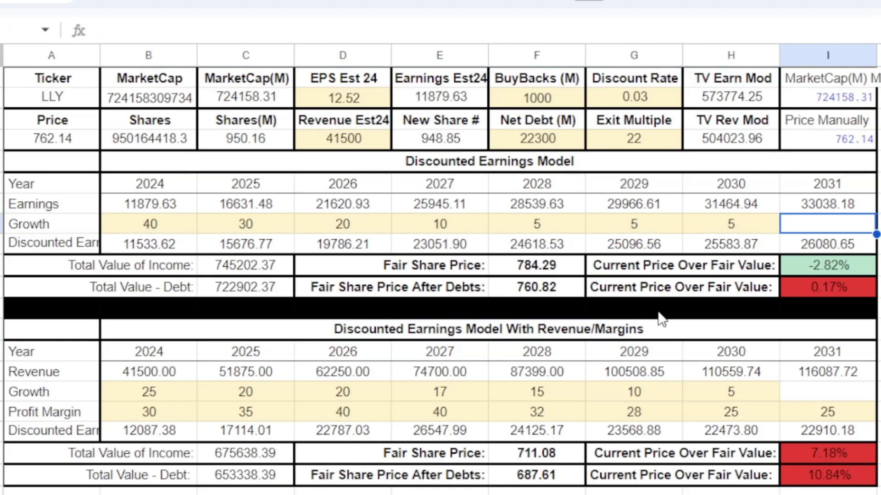
drag(856, 470, 65, 80)
click(165, 203)
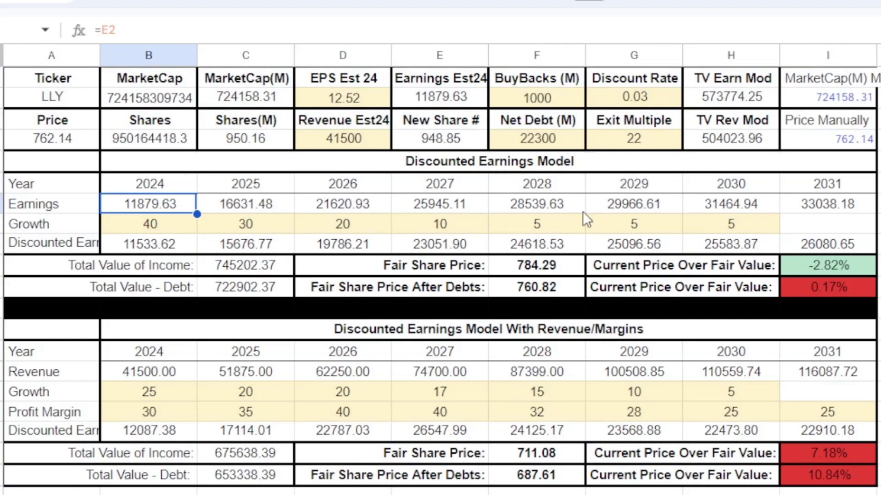
drag(865, 92, 84, 472)
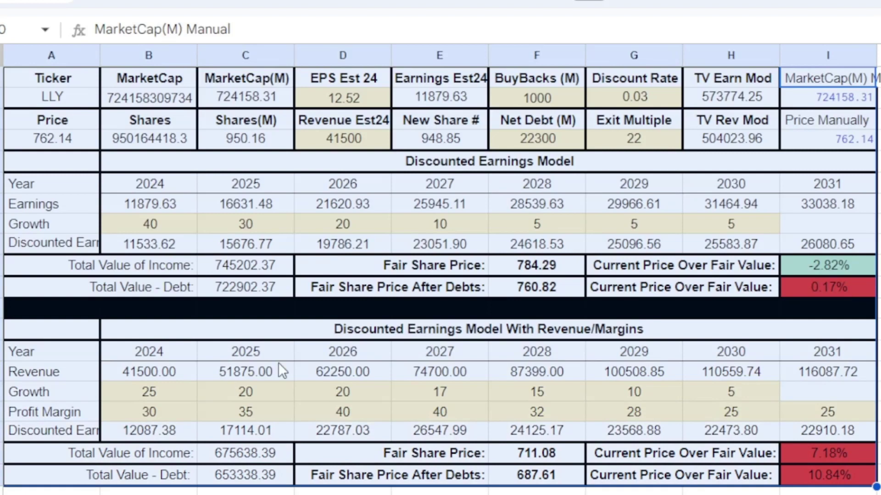
click(528, 314)
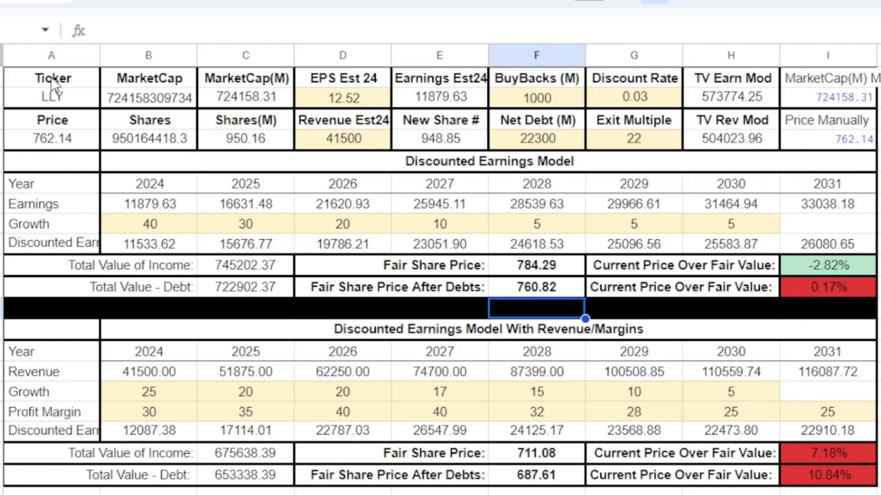
drag(54, 79, 817, 486)
click(815, 476)
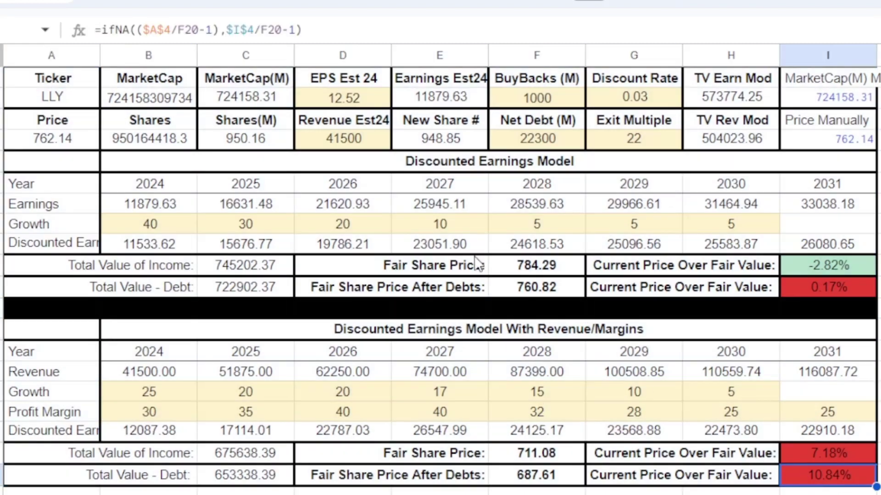